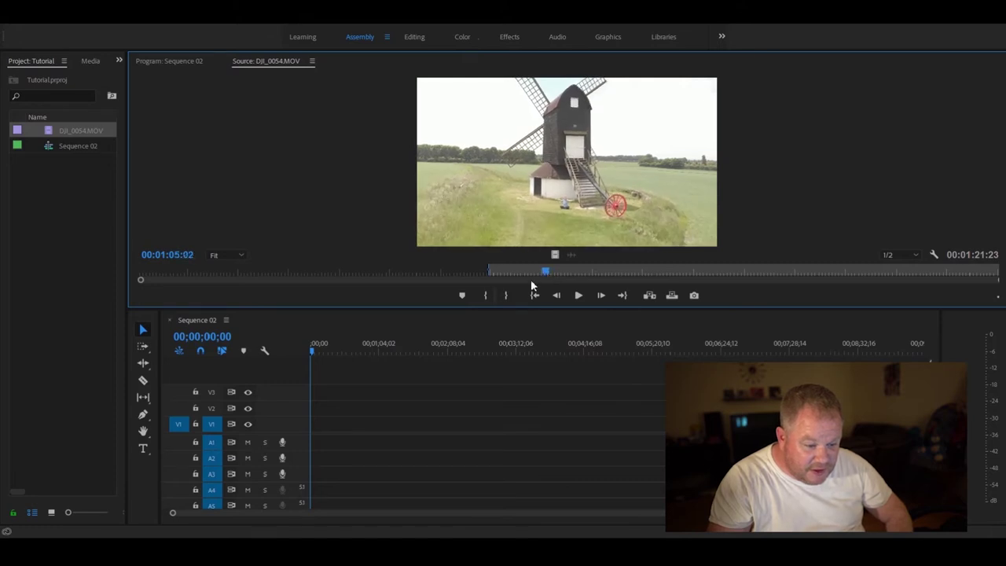
- Mark the source clip's out point at 00:01:05:02 and place only its video on V1 at the start of Sequence 02
left_click(507, 294)
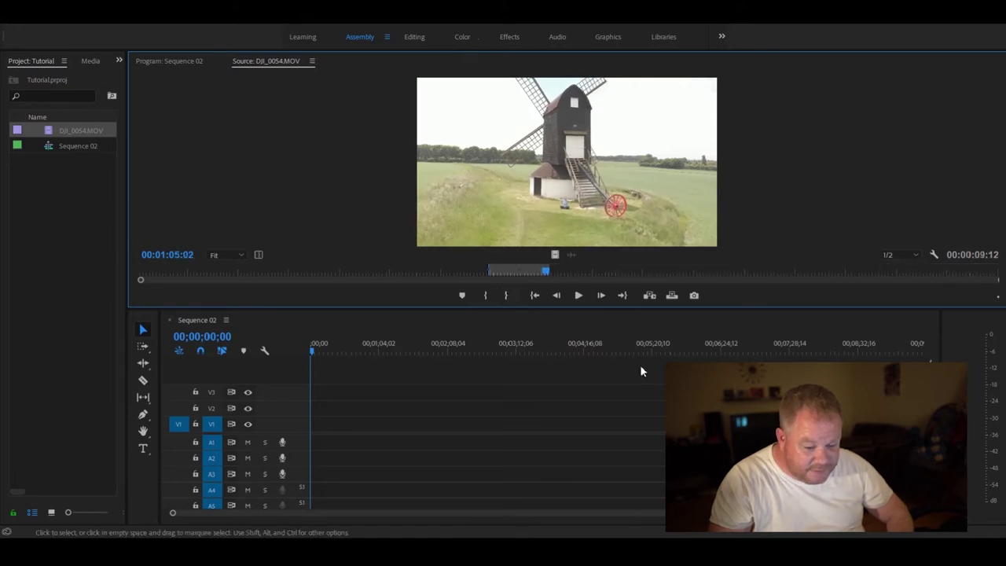
left_click_drag(554, 254, 313, 428)
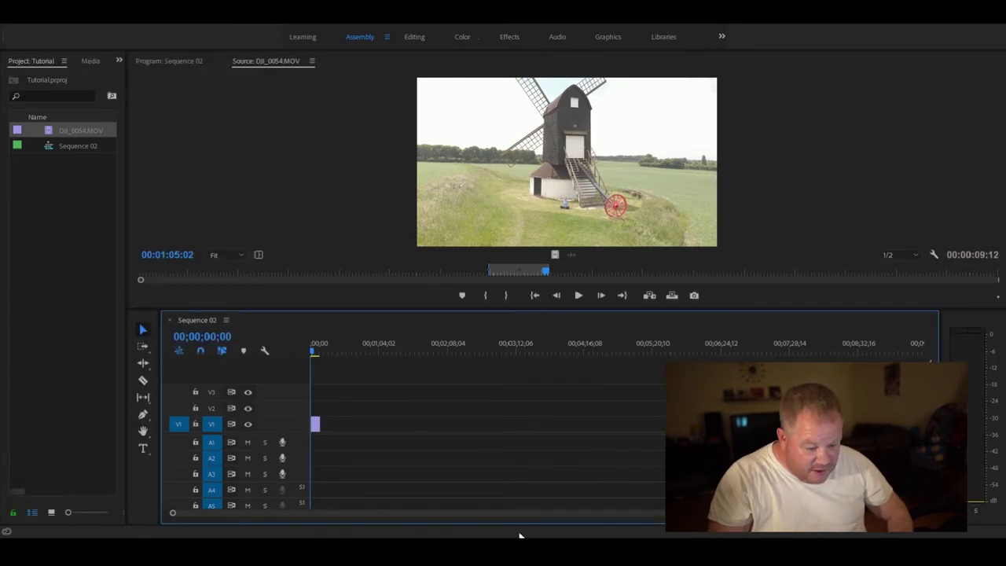
scroll(618, 496, "up", 5)
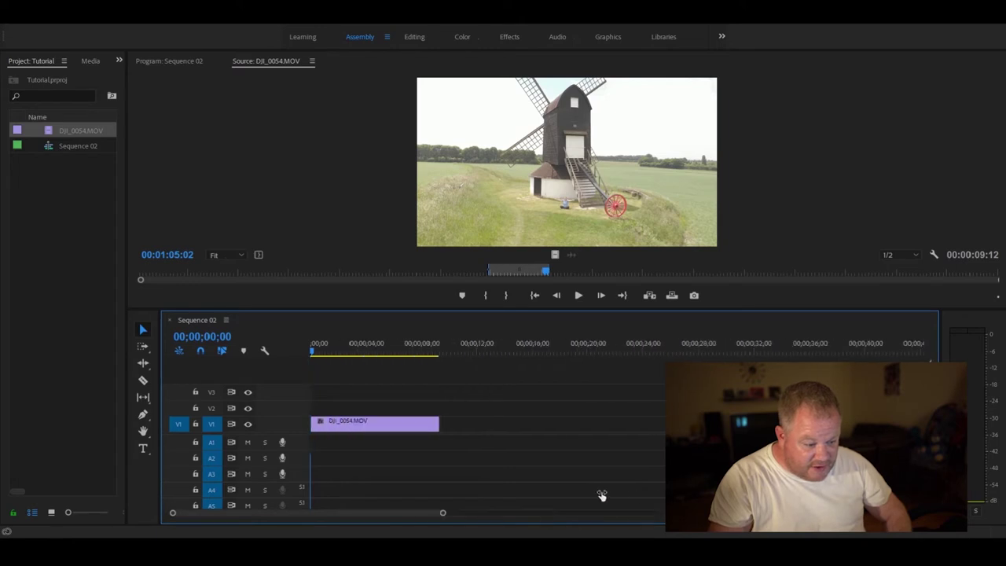
scroll(597, 494, "down", 1)
- Select Sequence 02 in the project and switch to the Editing workspace
left_click(403, 347)
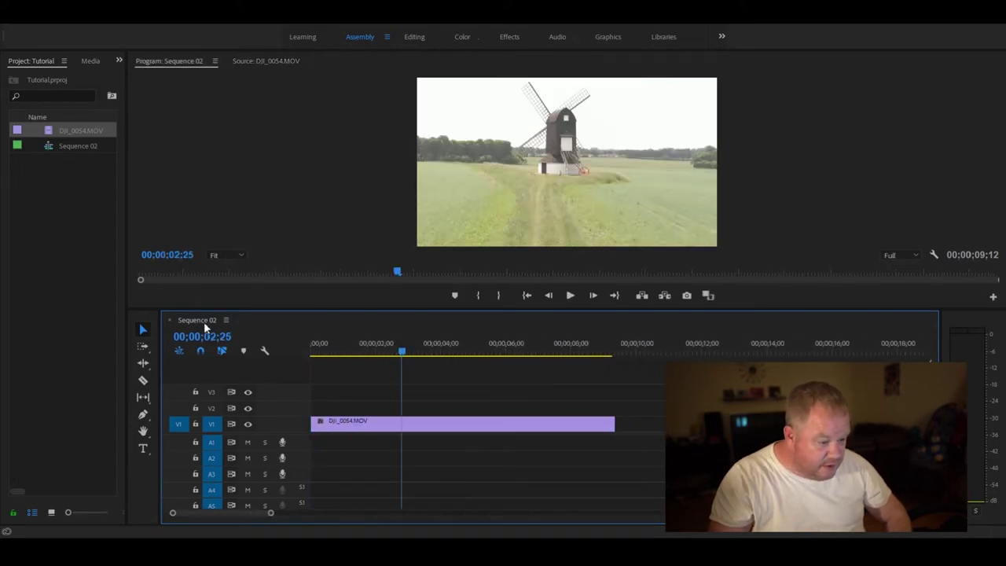
left_click(81, 151)
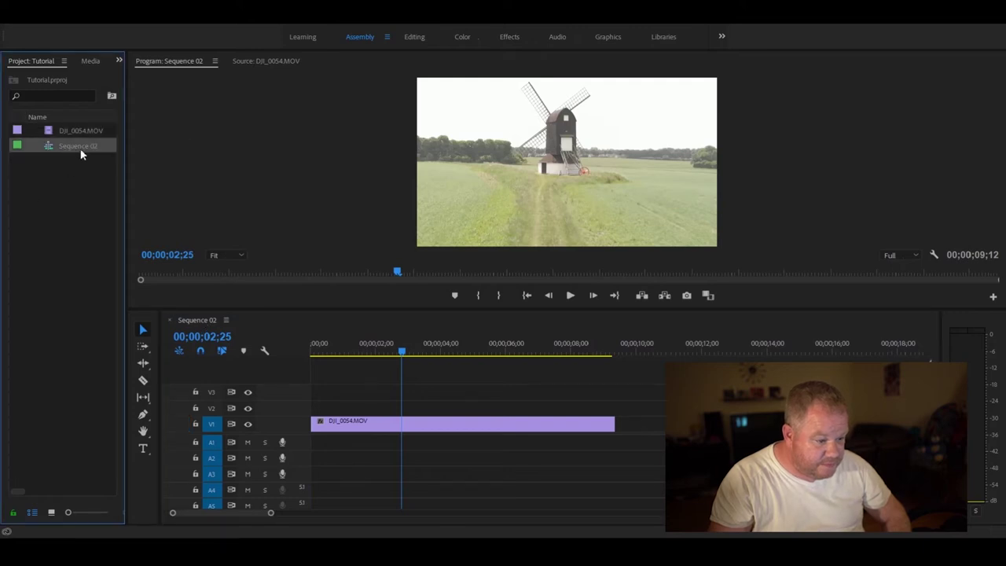
left_click(415, 38)
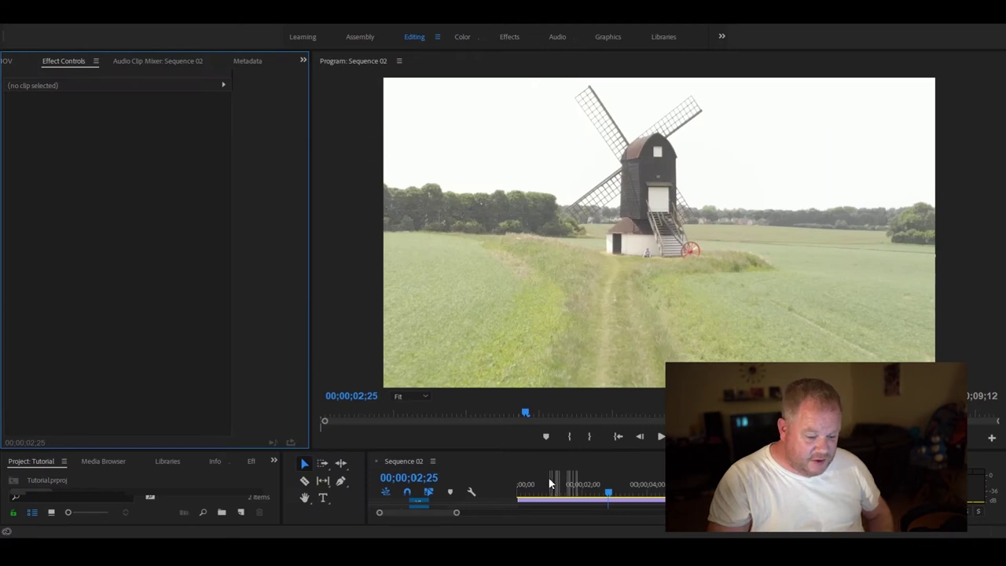
- Play and scrub through the windmill clip from the sequence start to examine the shot, then return to the first frame
left_click_drag(609, 493, 503, 493)
key("space")
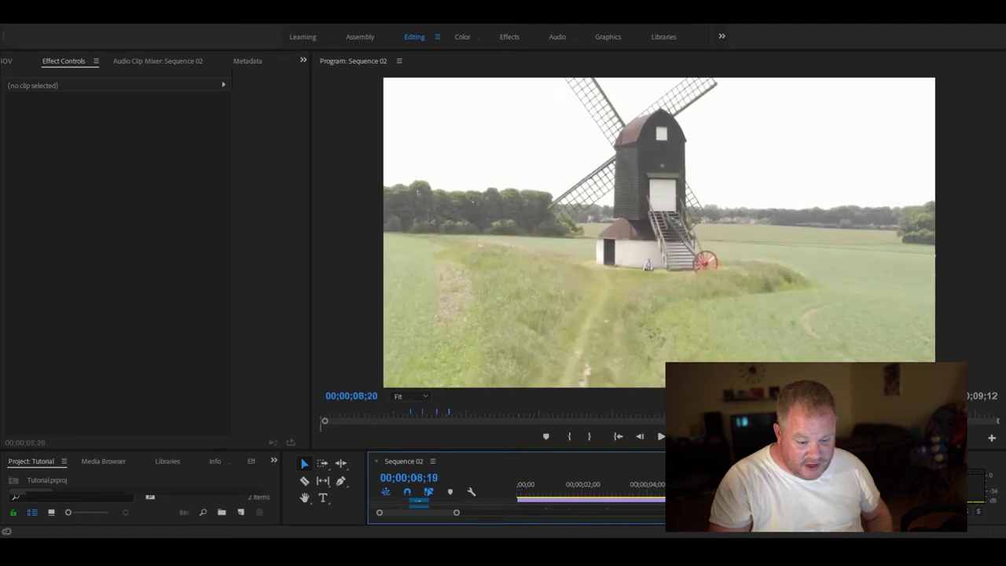
key("Left")
key("Left")
key("Left")
key("Left")
key("Left")
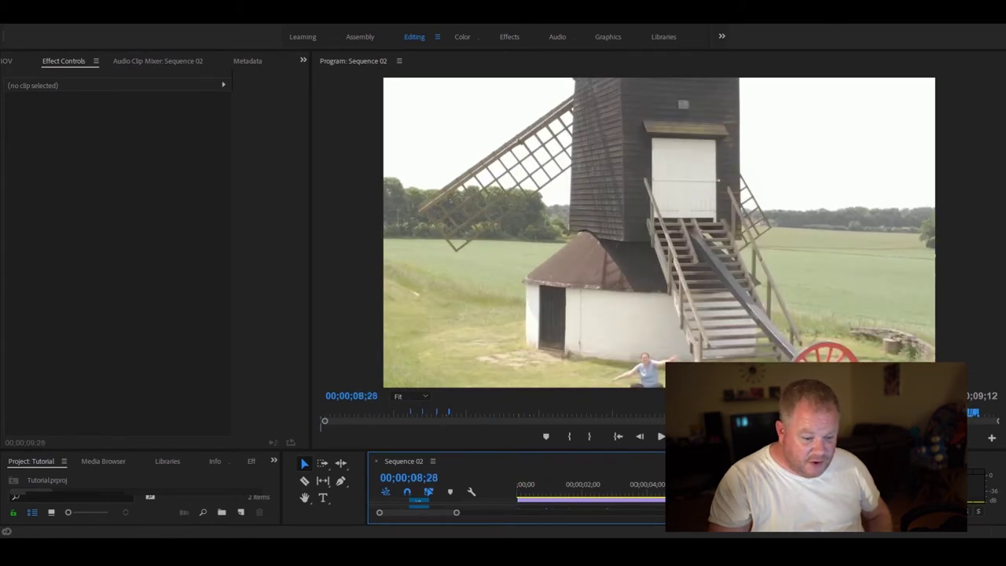
left_click(646, 487)
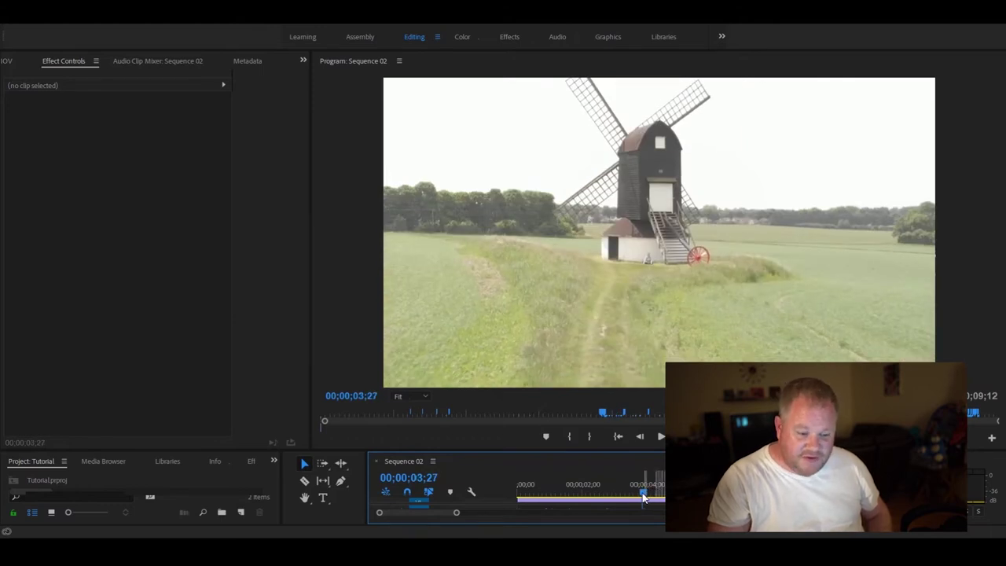
left_click_drag(645, 495, 507, 491)
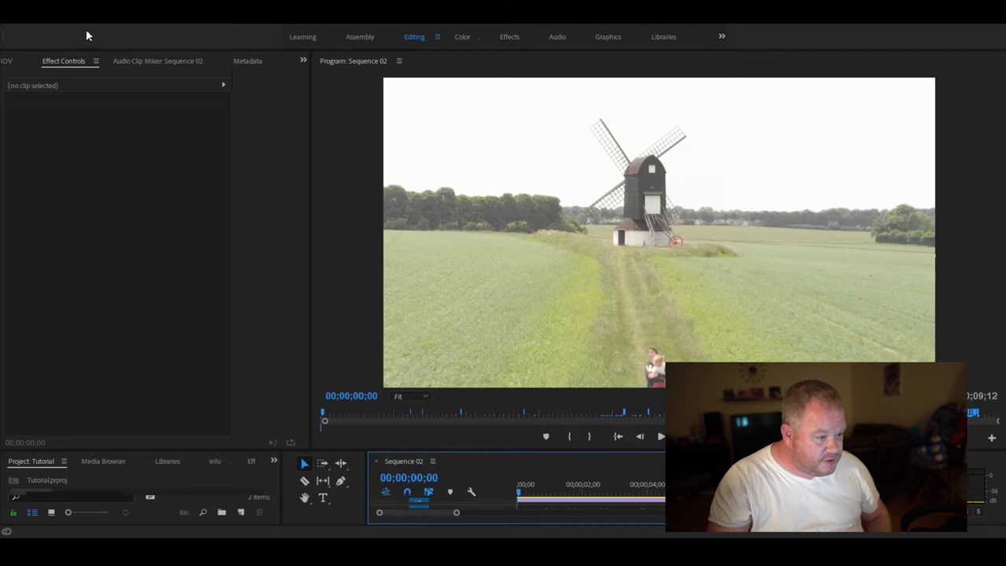
- Enable Position and Scale keyframing at the start of the DJI_0054.MOV clip and set Position to 1000, 671
left_click(551, 500)
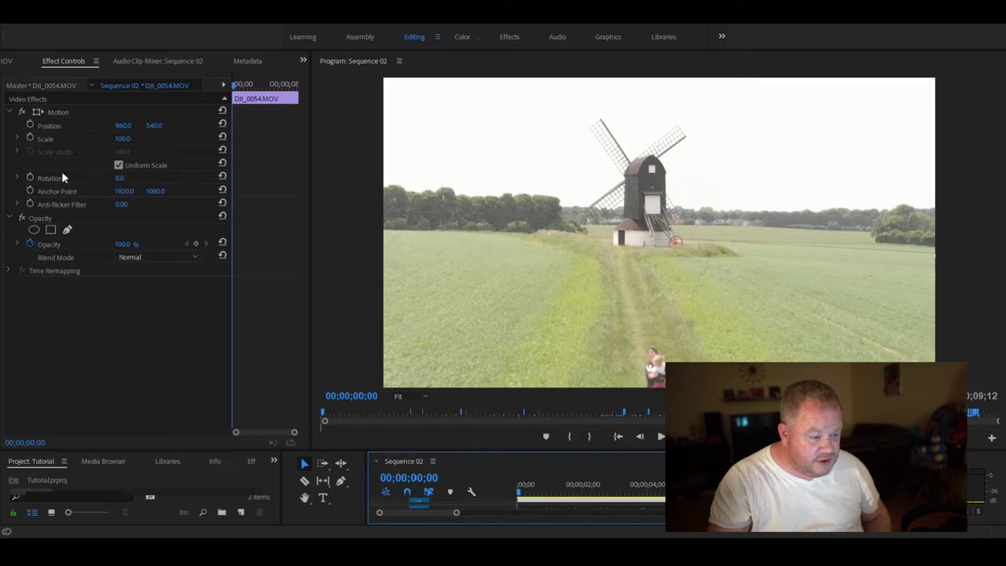
left_click(30, 125)
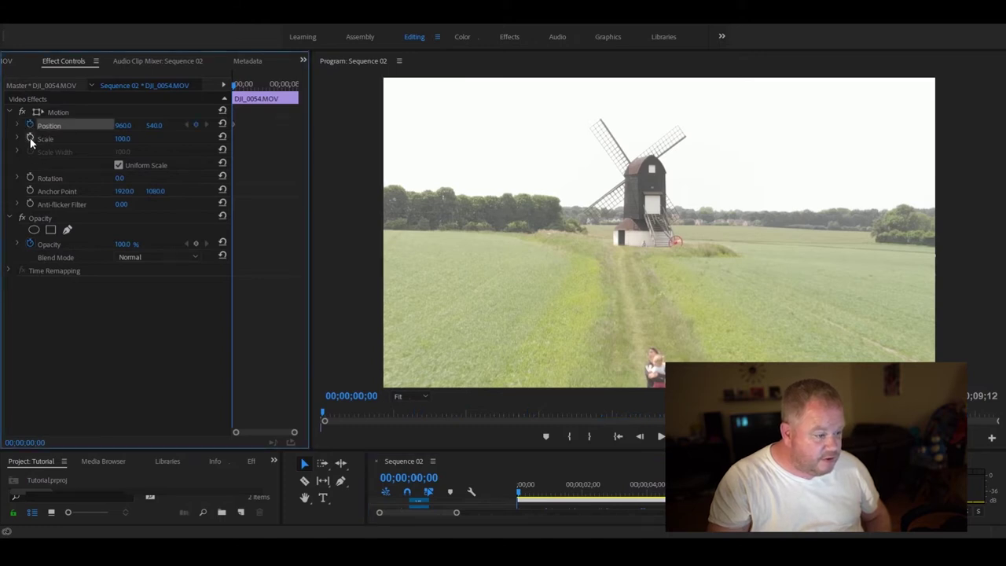
left_click(29, 138)
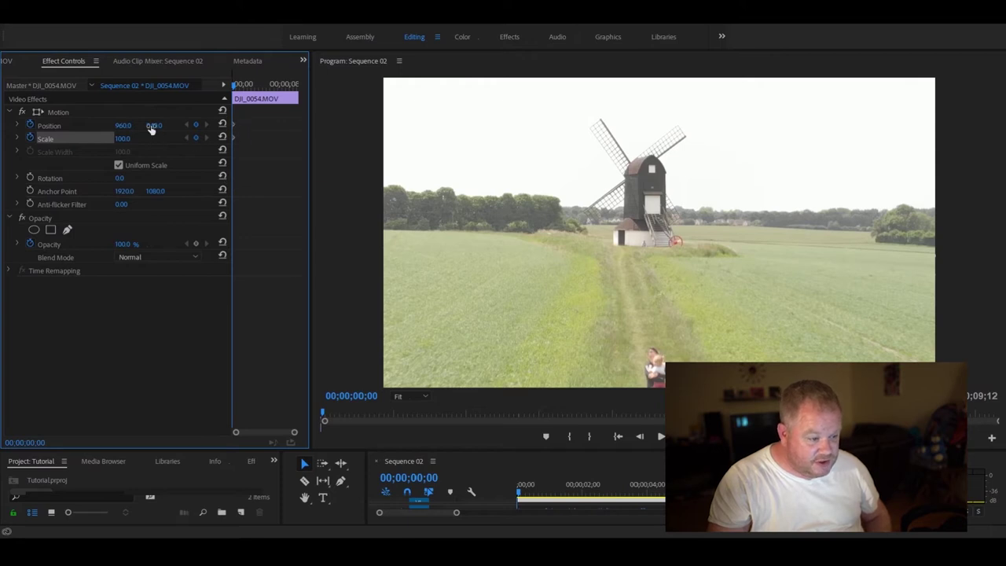
left_click_drag(154, 125, 247, 125)
left_click_drag(124, 125, 155, 125)
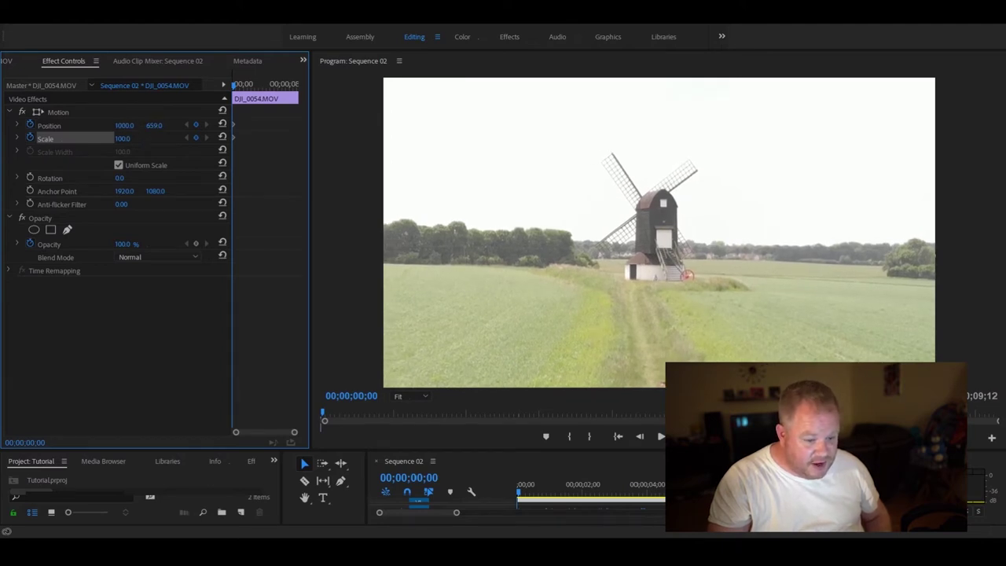
left_click_drag(154, 125, 160, 125)
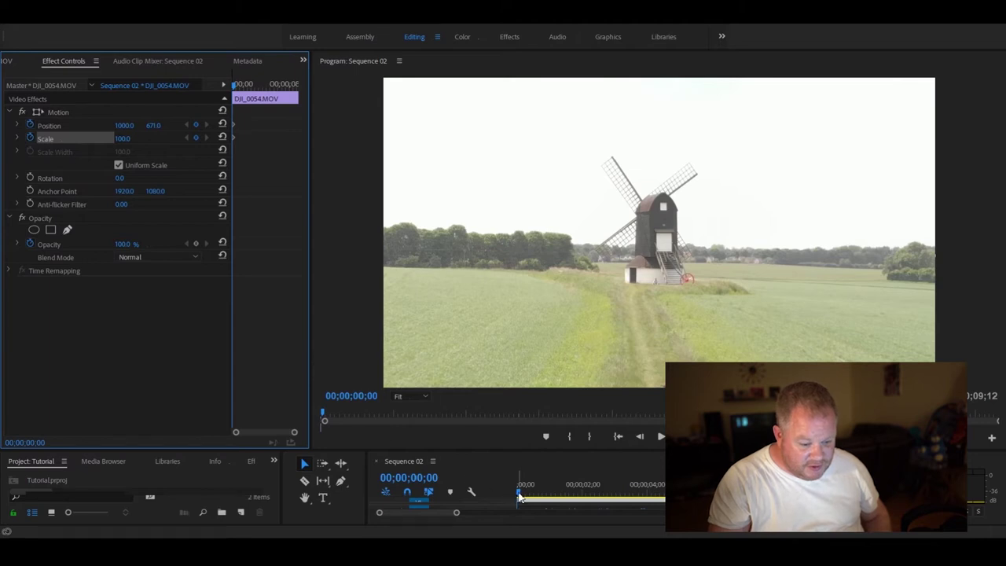
- Keyframe the clip at 00;00;09;11 with Scale 52 and Position 986, 644
left_click_drag(518, 495, 791, 495)
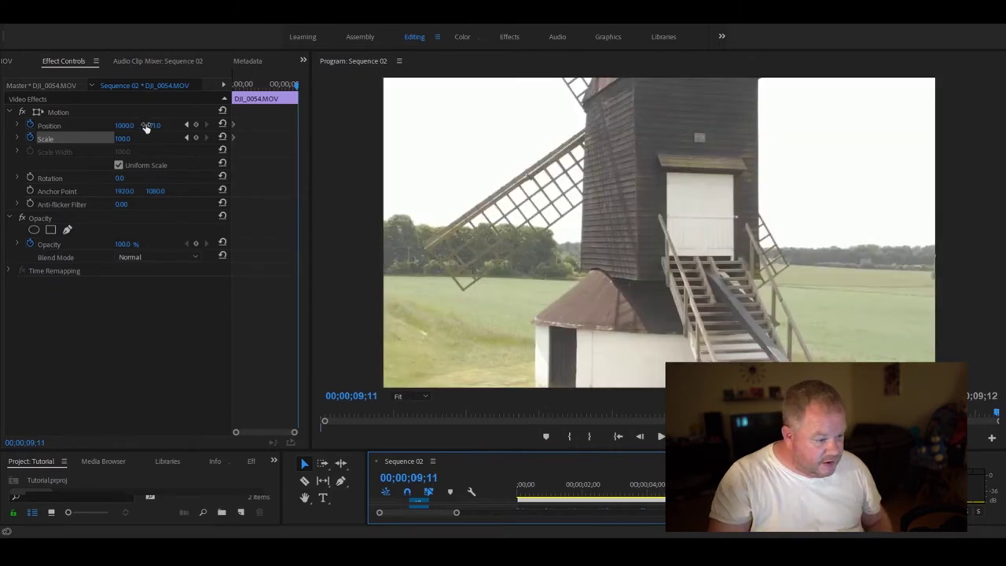
left_click(120, 139)
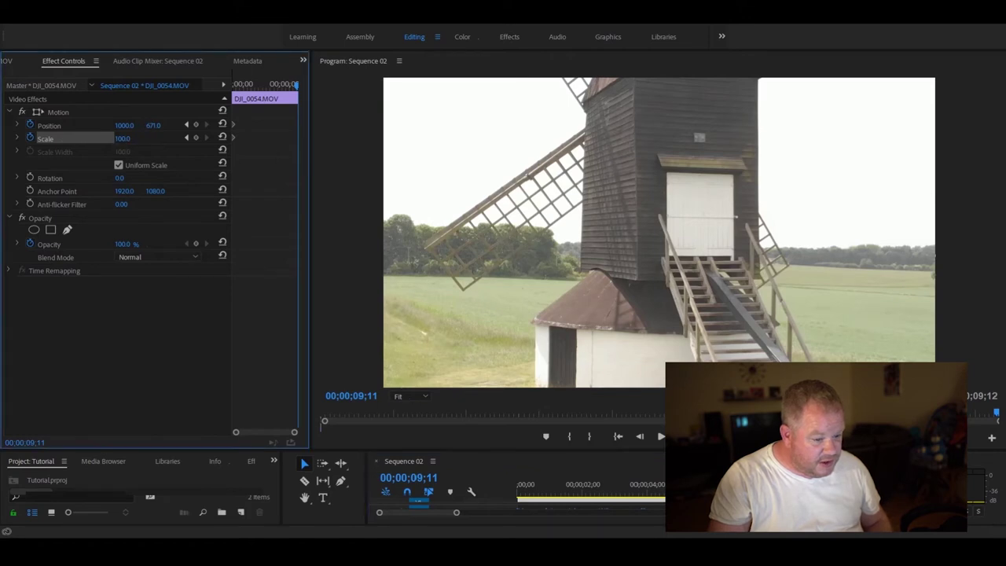
type("31")
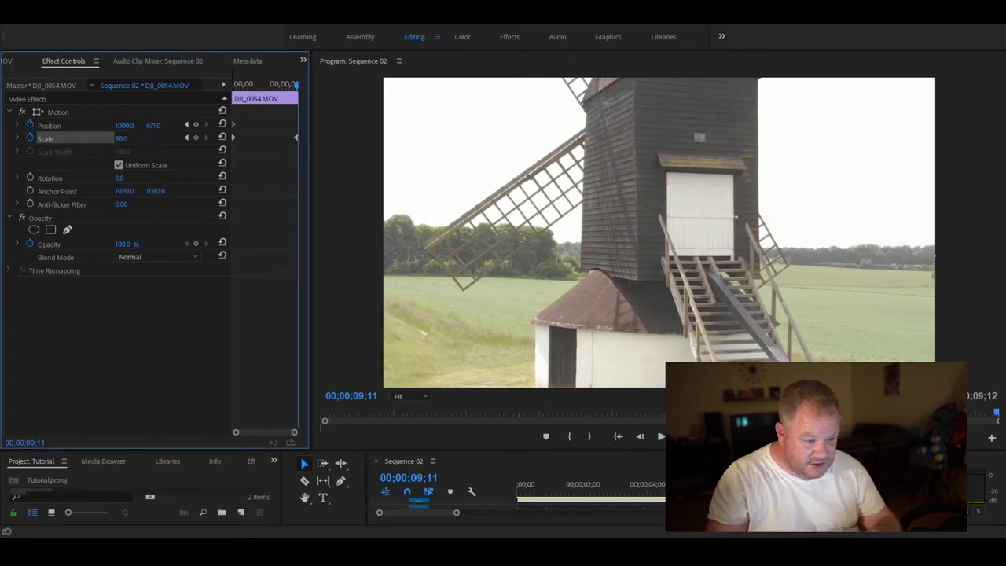
key("Return")
mouse_move(120, 138)
left_mouse_down()
mouse_move(142, 139)
mouse_move(131, 139)
left_mouse_up()
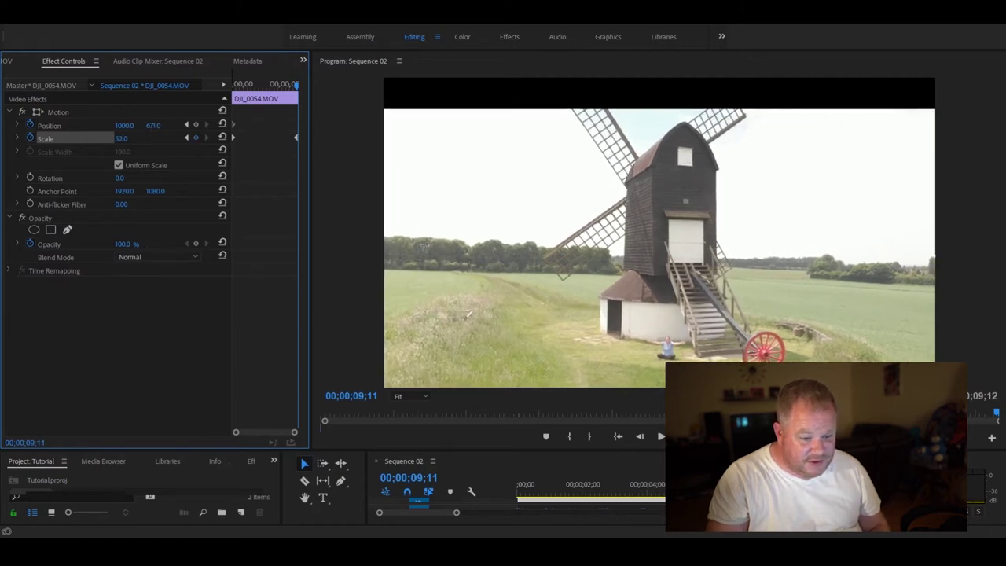
mouse_move(154, 125)
left_mouse_down()
mouse_move(115, 125)
mouse_move(147, 125)
left_mouse_up()
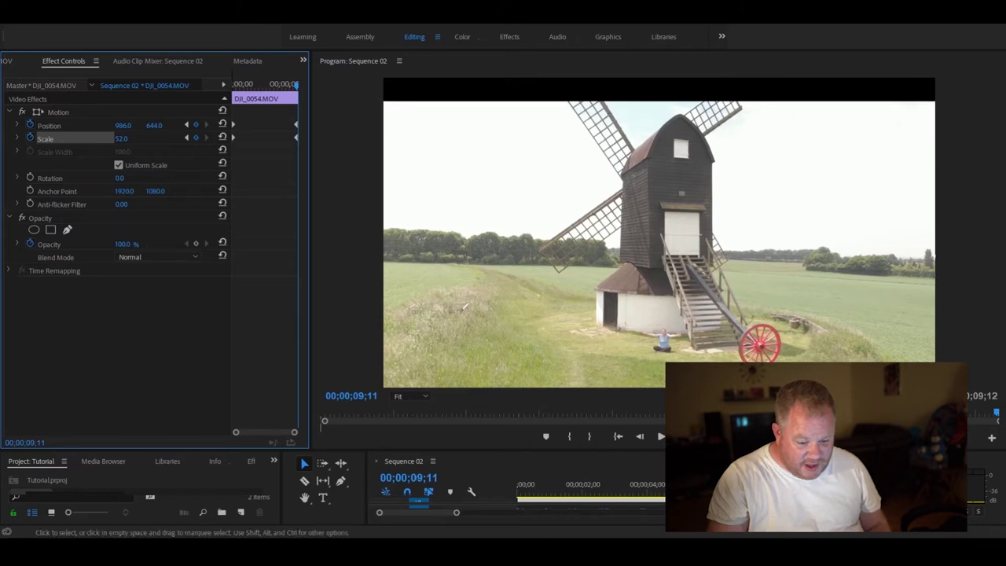
- Return the playhead to the sequence start and switch to the Assembly workspace
left_click_drag(794, 485, 495, 485)
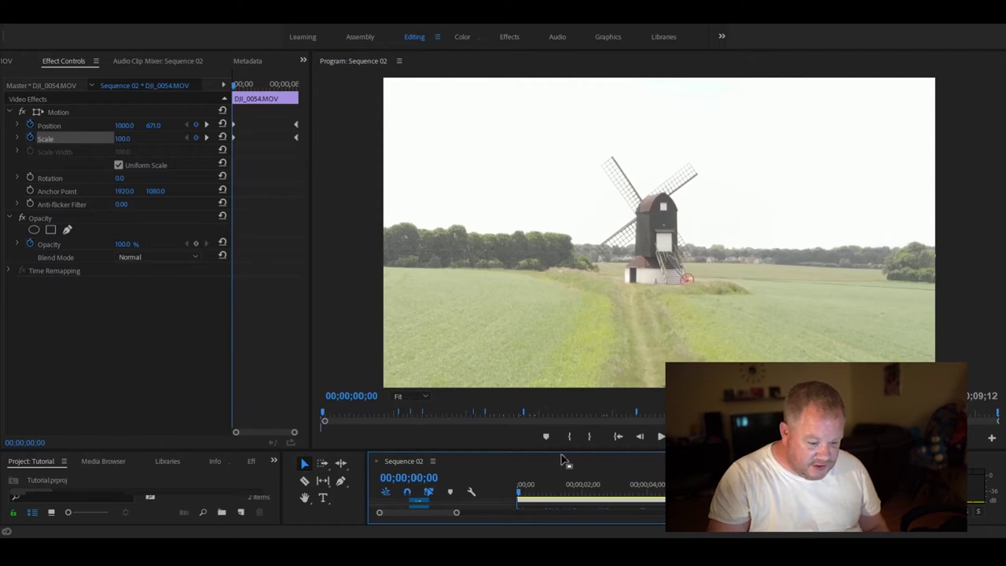
left_click_drag(568, 449, 570, 408)
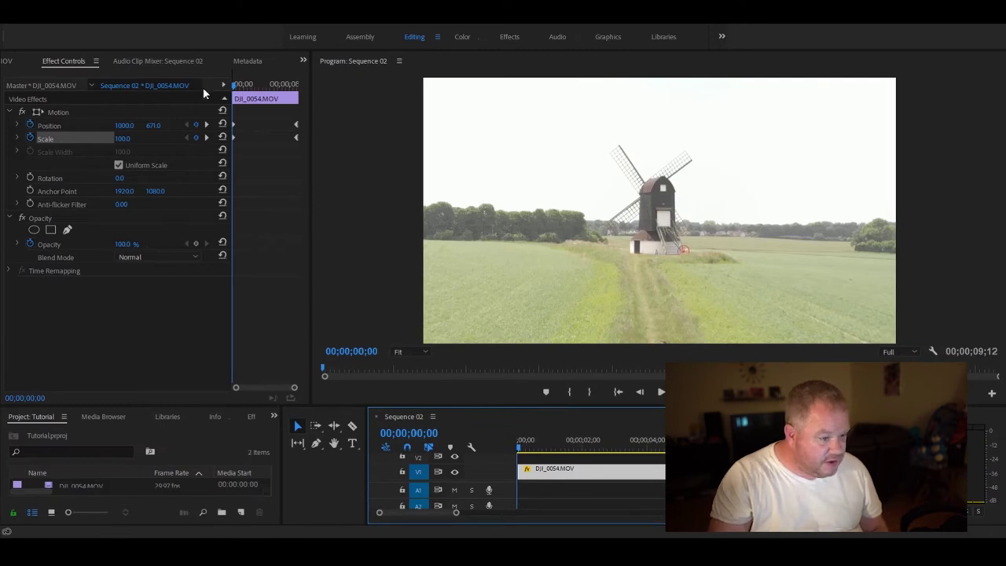
left_click(350, 39)
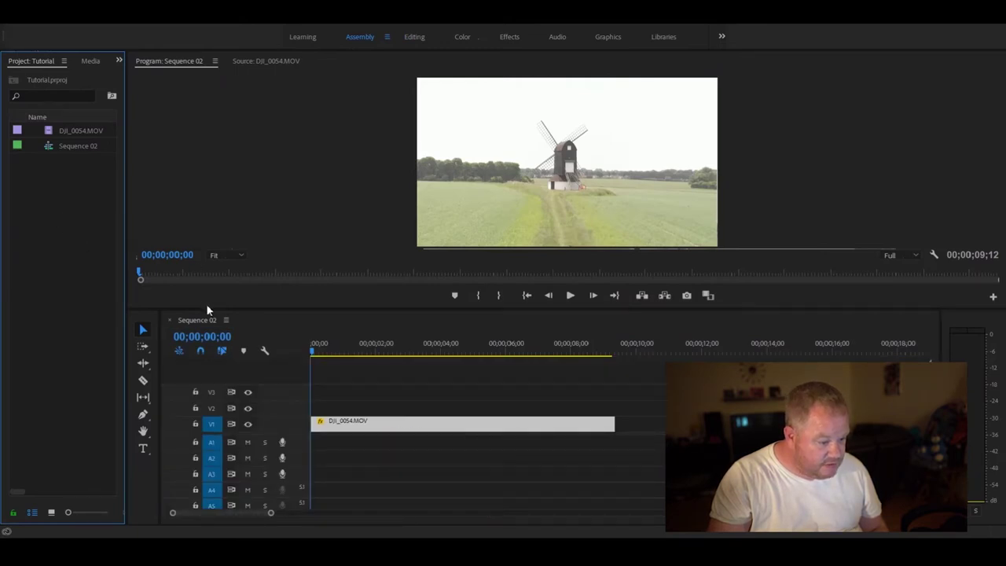
- Create a Black Video item with the default settings and place it on V2 at the sequence start
key("ctrl+m")
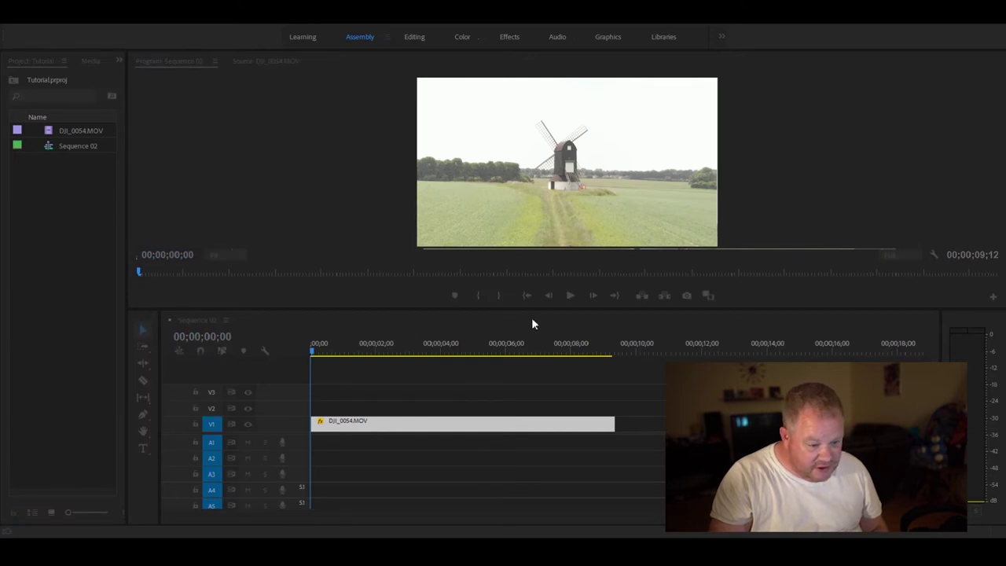
key("Return")
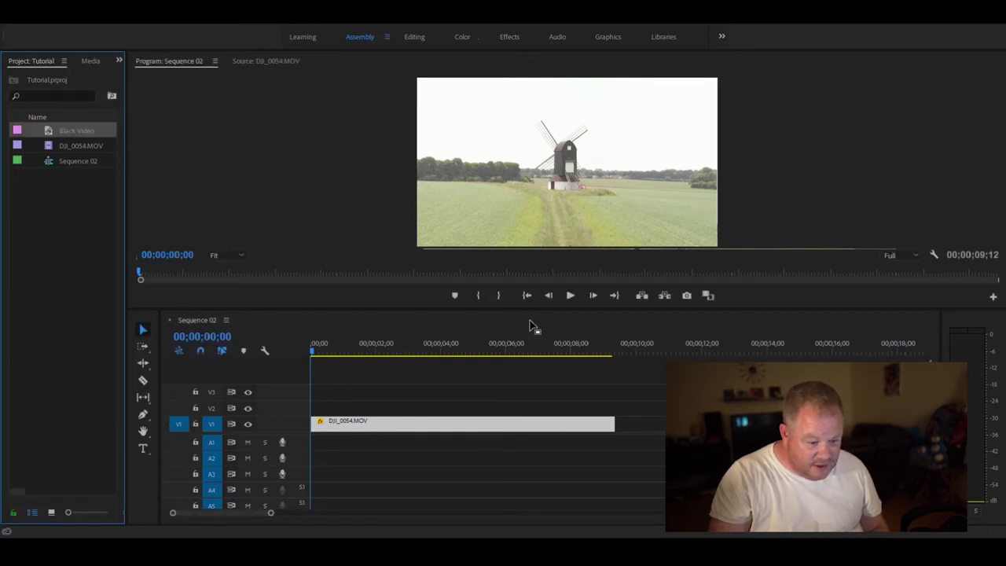
left_click_drag(88, 132, 319, 410)
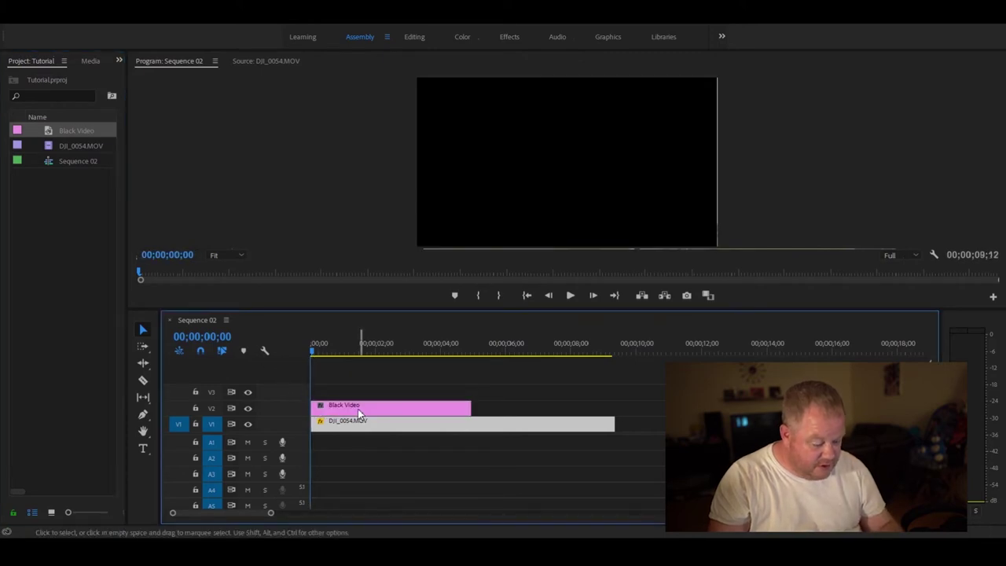
- Duplicate the Black Video clip onto V3 and extend both copies to the end of the DJI_0054.MOV clip
left_click(359, 410)
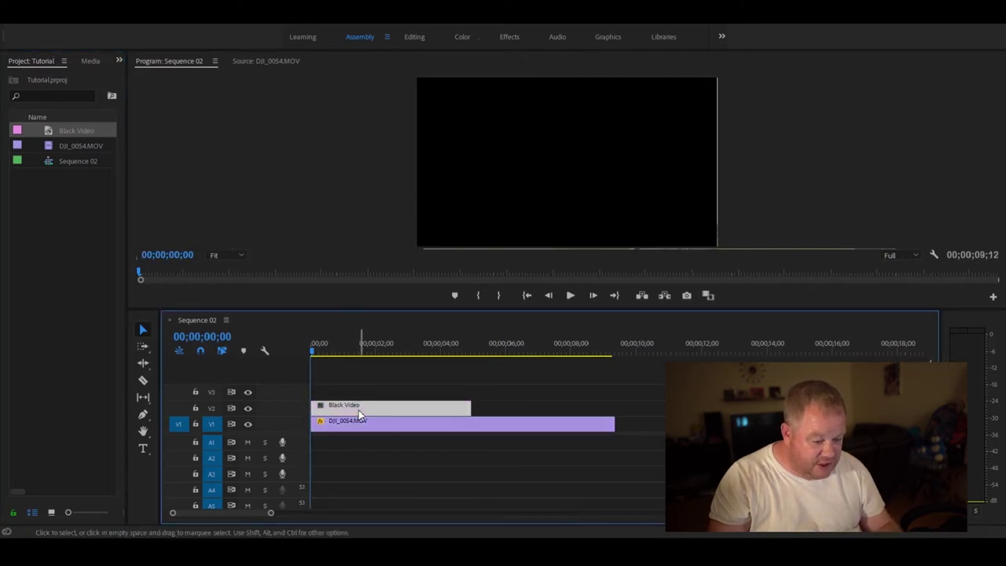
left_click_drag(359, 414, 356, 397)
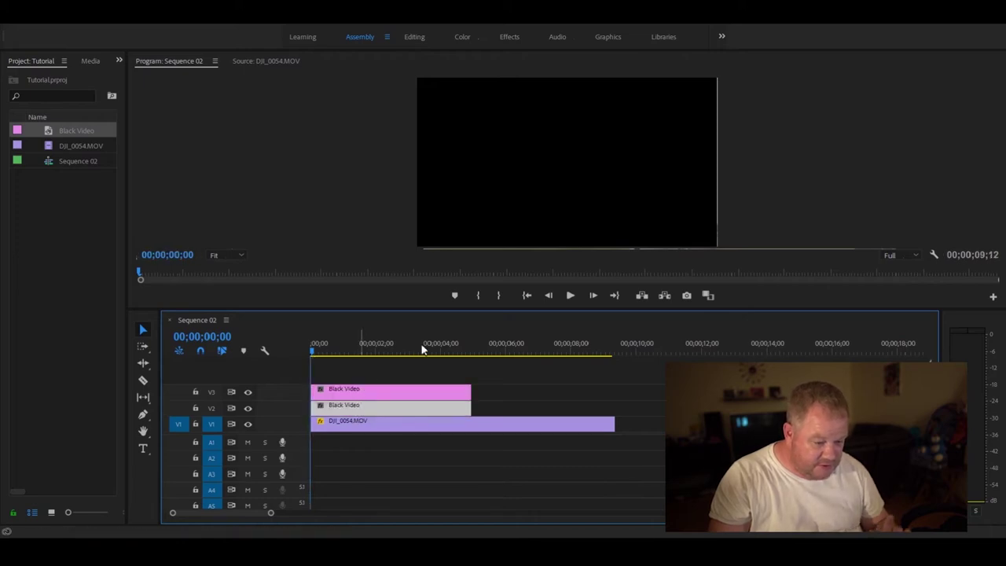
left_click_drag(472, 388, 614, 397)
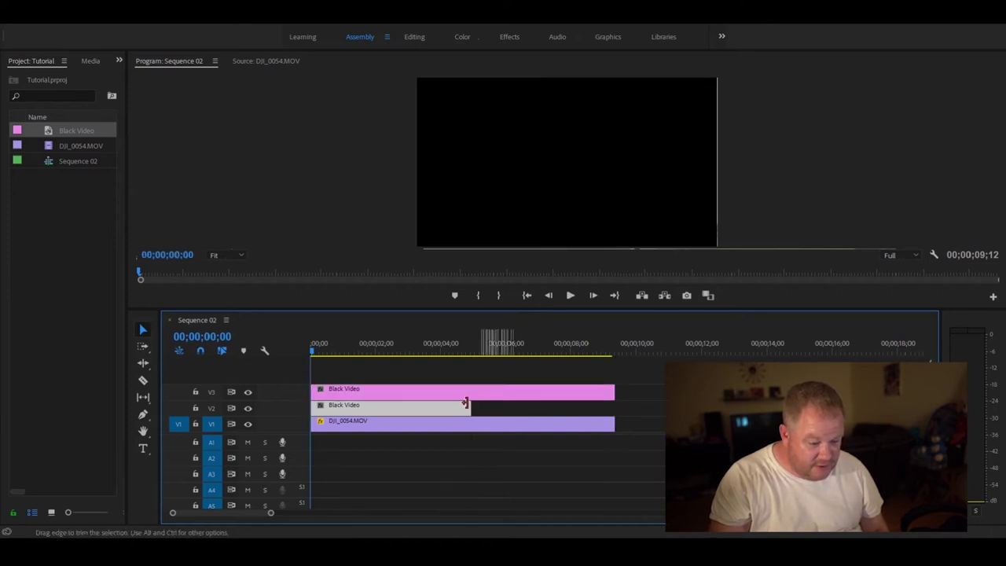
left_click_drag(469, 404, 619, 407)
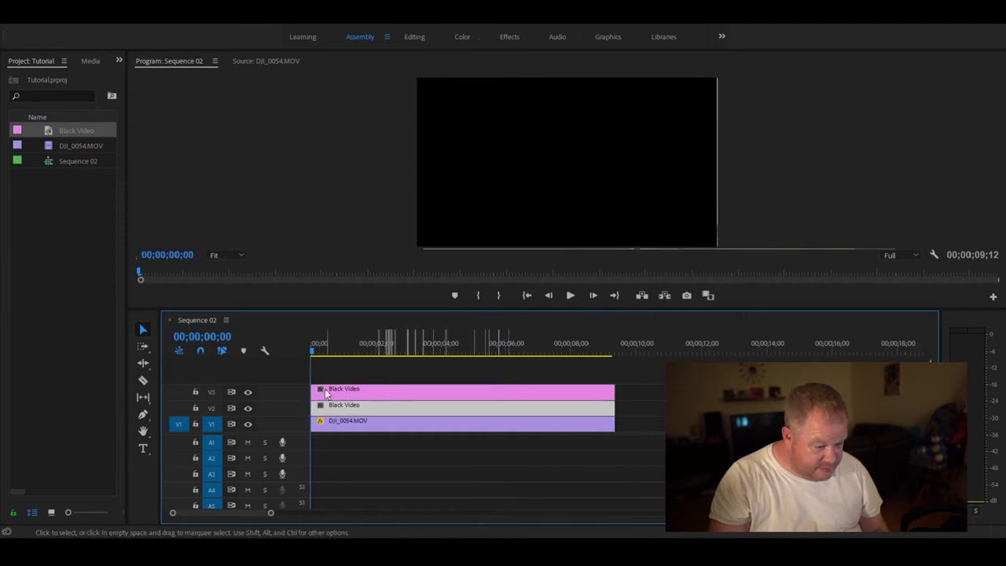
- Hide track V3 and enlarge the program preview
left_click(247, 393)
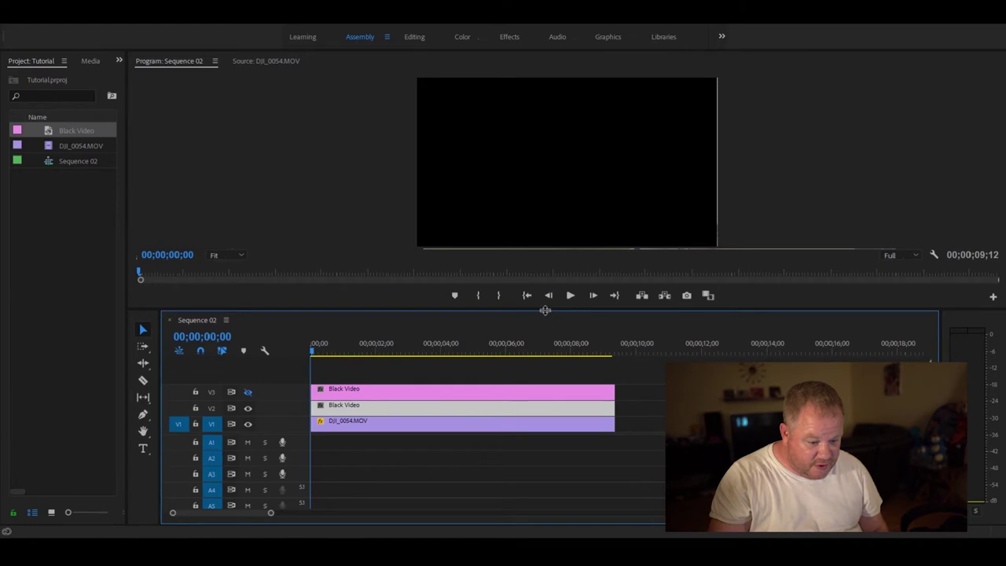
left_click_drag(549, 331, 554, 449)
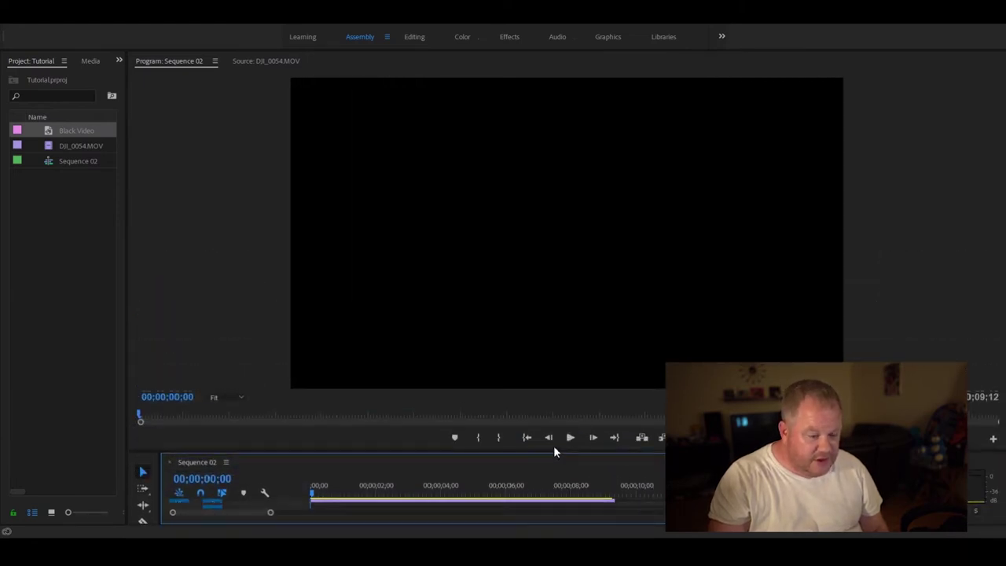
- Switch to the Editing workspace and show safe margins in an enlarged program preview
left_click(417, 44)
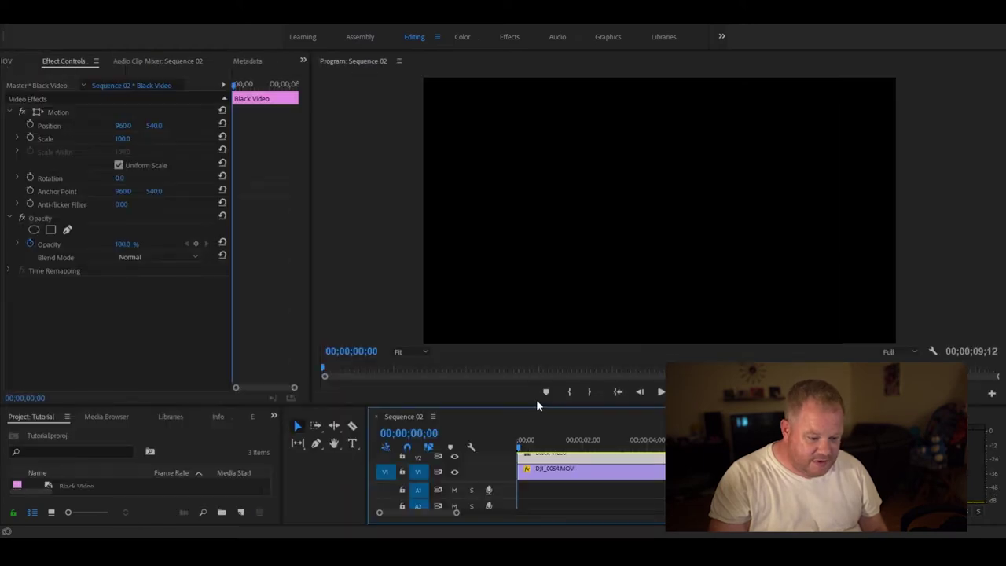
left_click_drag(454, 406, 450, 477)
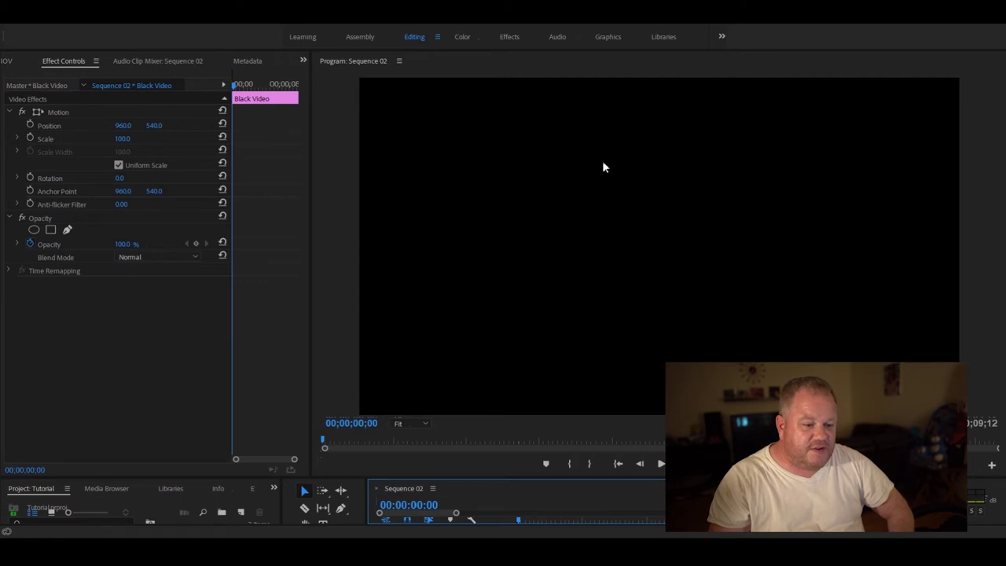
left_click(555, 176)
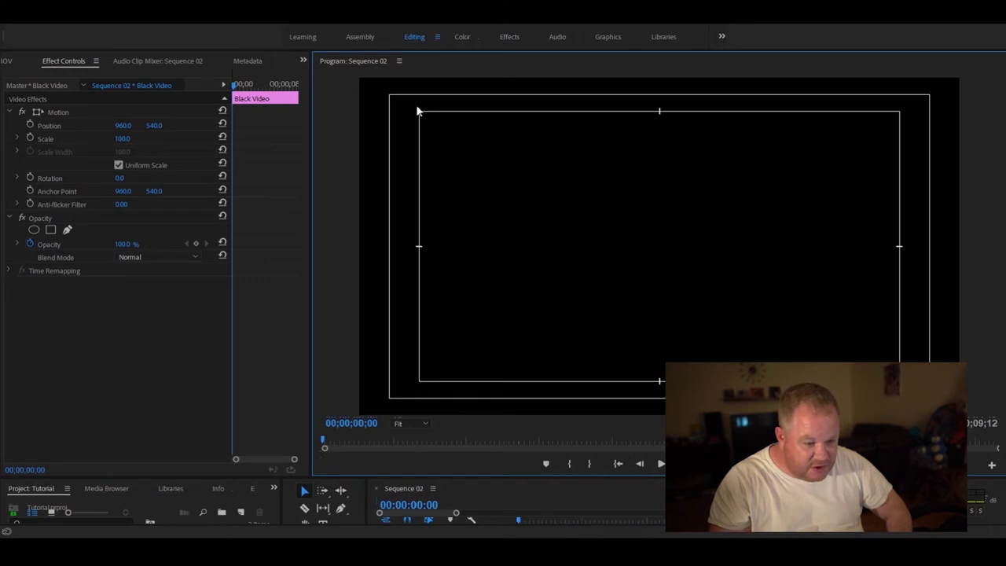
- Set the V2 Black Video's vertical position to 1511 so its upper edge aligns with the lower line of the inner safe margin
left_click_drag(156, 132, 919, 131)
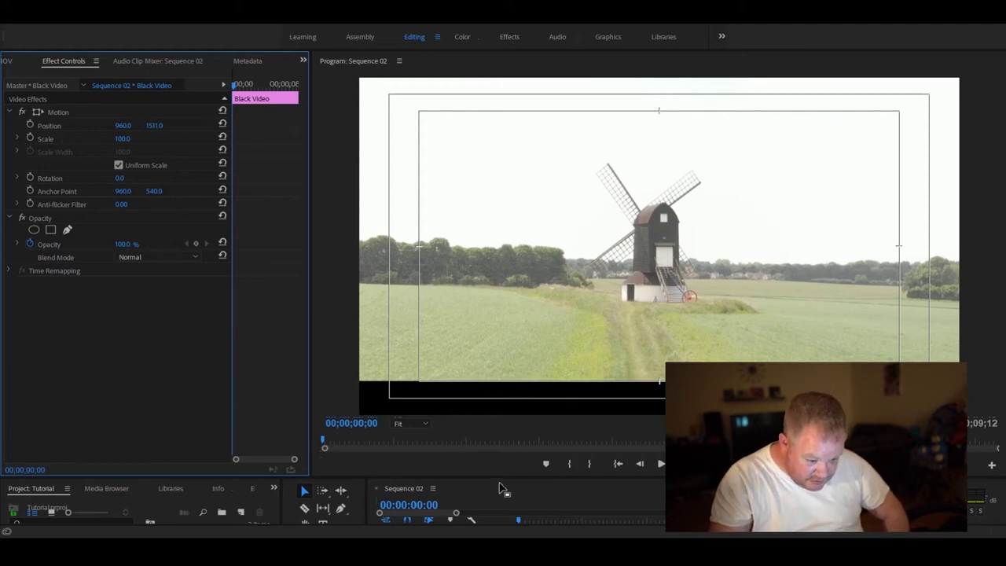
left_click_drag(503, 469, 501, 371)
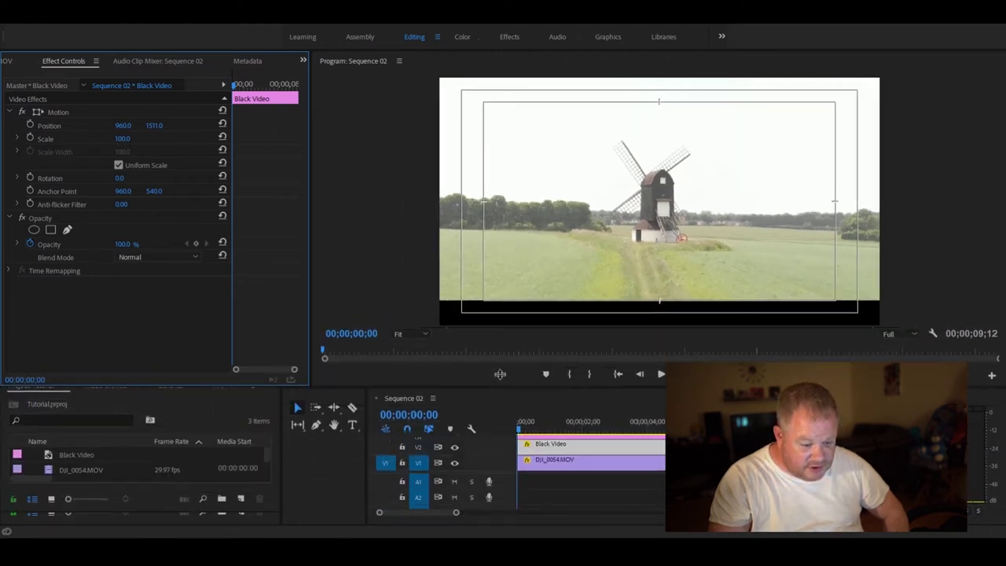
- Hide track V2, show V3, and move the V3 Black Video up until its lower edge meets the inner safe margin's upper line
left_click(553, 433)
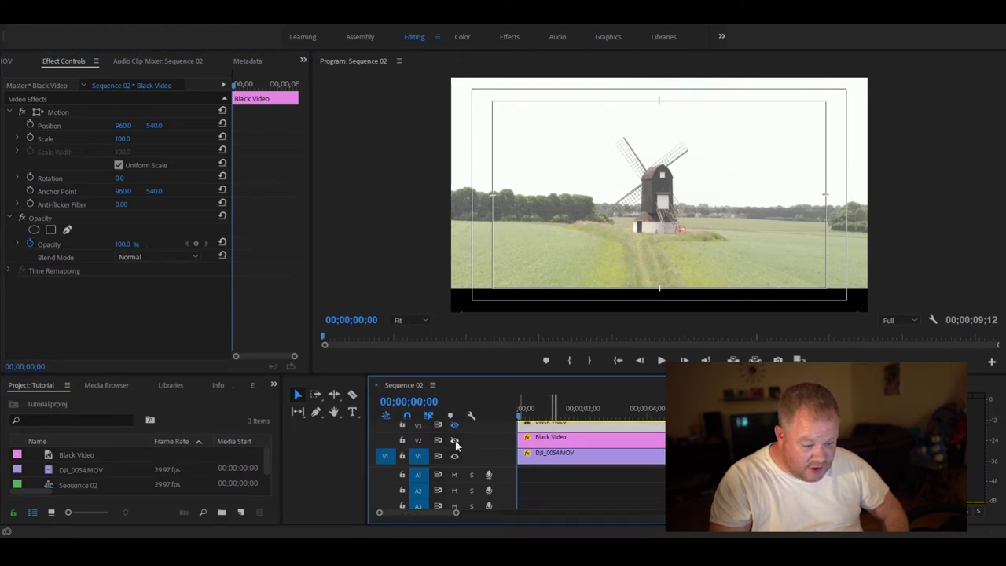
left_click(454, 441)
left_click(455, 425)
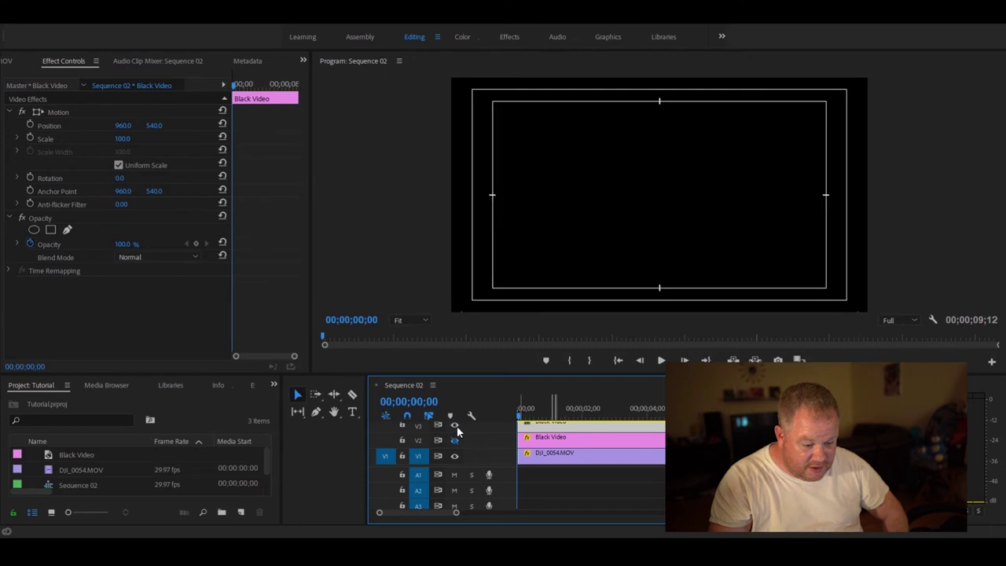
left_click_drag(555, 375, 544, 467)
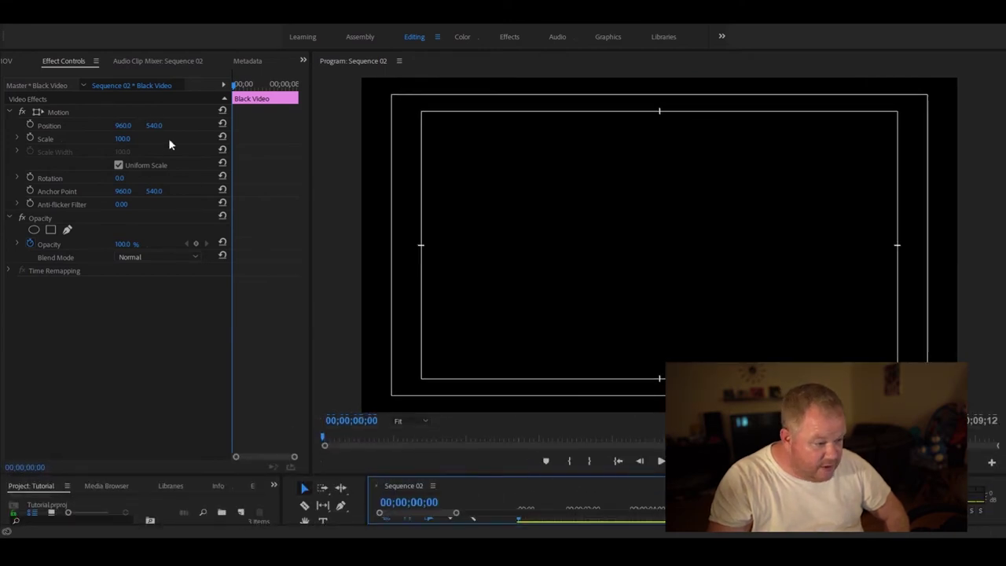
left_click_drag(154, 126, 27, 126)
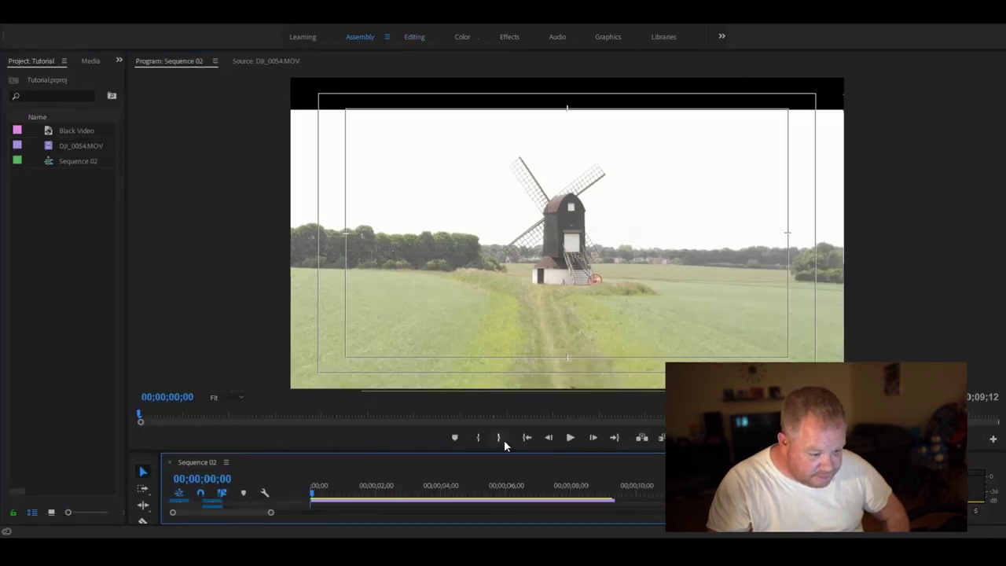
- Enlarge the timeline, show track V2 again so both black bars frame the windmill clip, and deselect the clips
left_click_drag(481, 452, 491, 351)
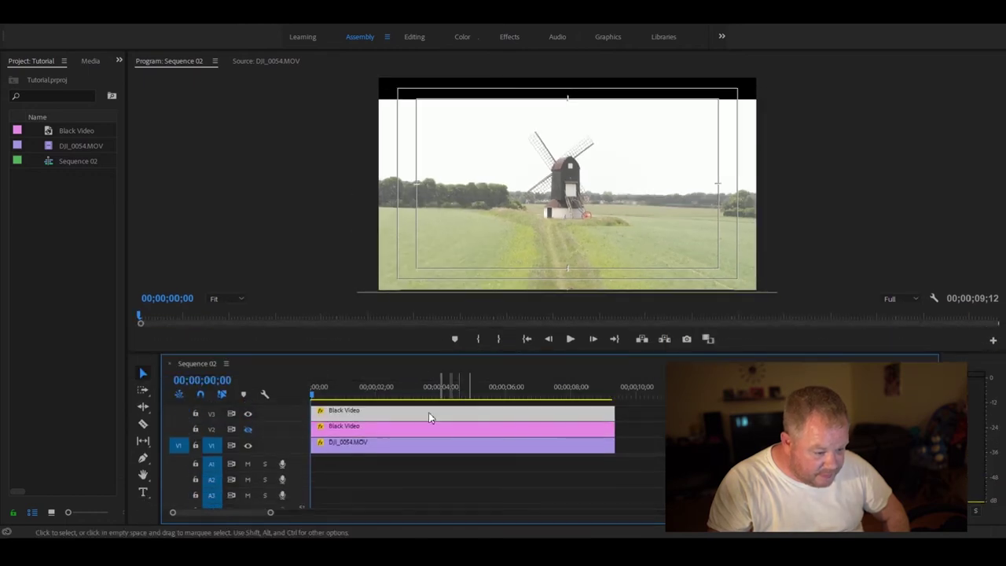
left_click(563, 478)
left_click(463, 195)
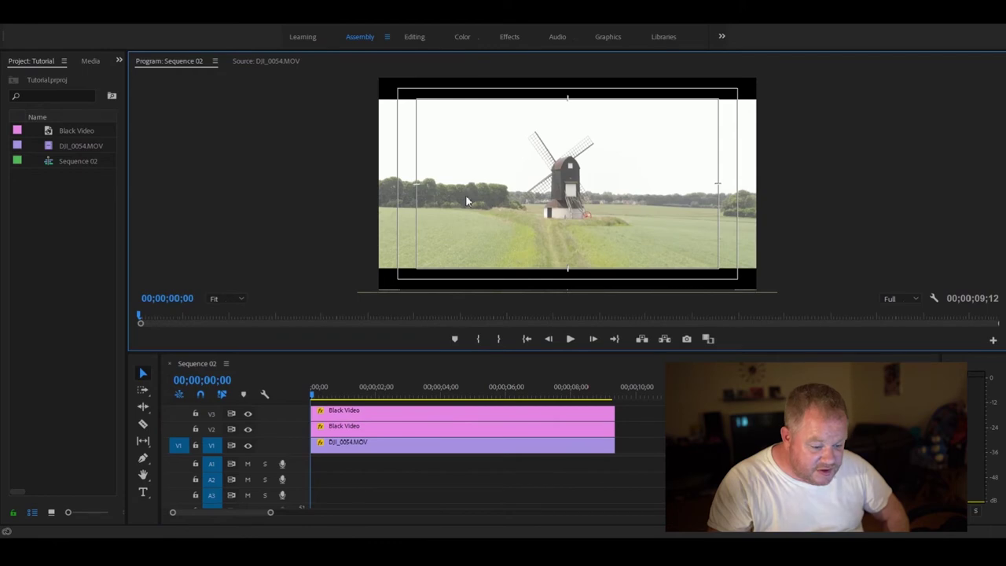